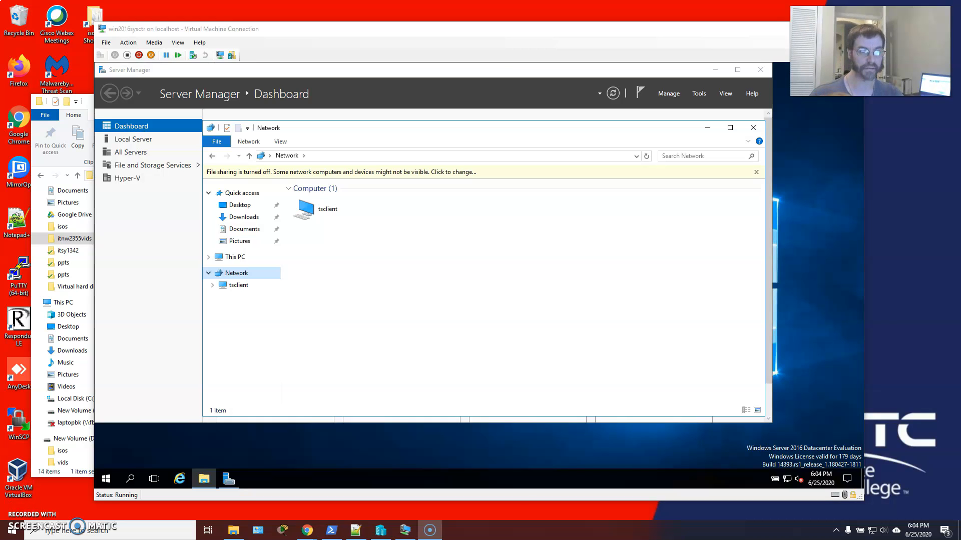
Switch to the host's File Explorer and open the sharing properties of the isos folder on New Volume (D:).
left_click(89, 103)
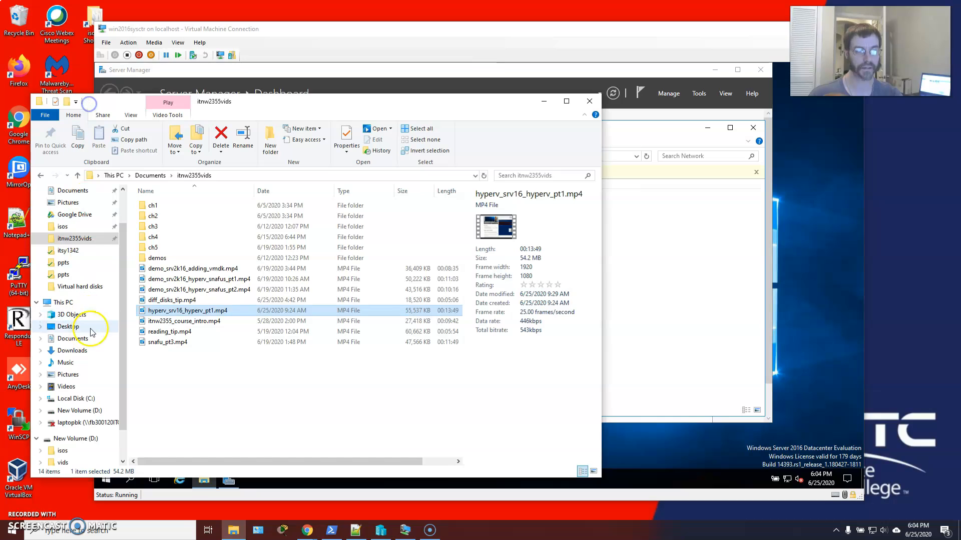
left_click(76, 439)
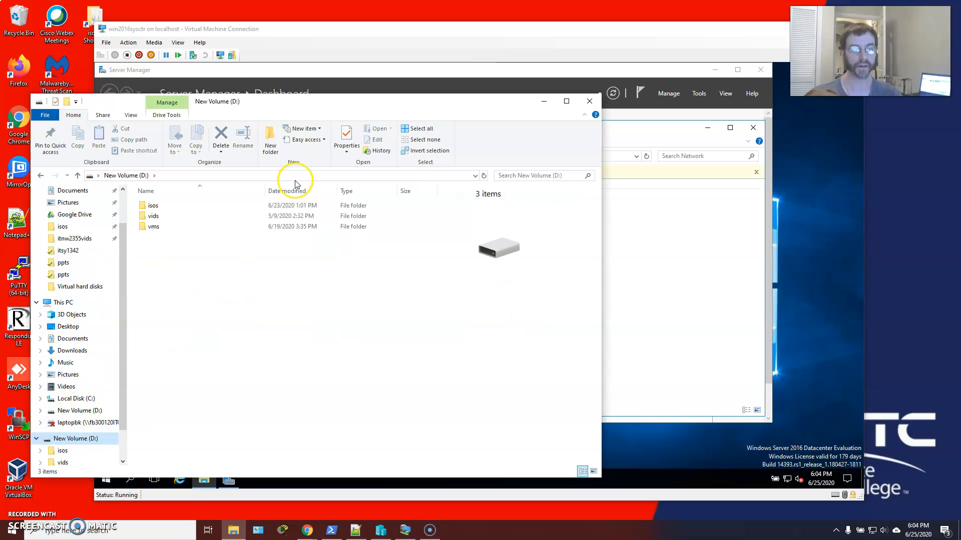
double_click(151, 206)
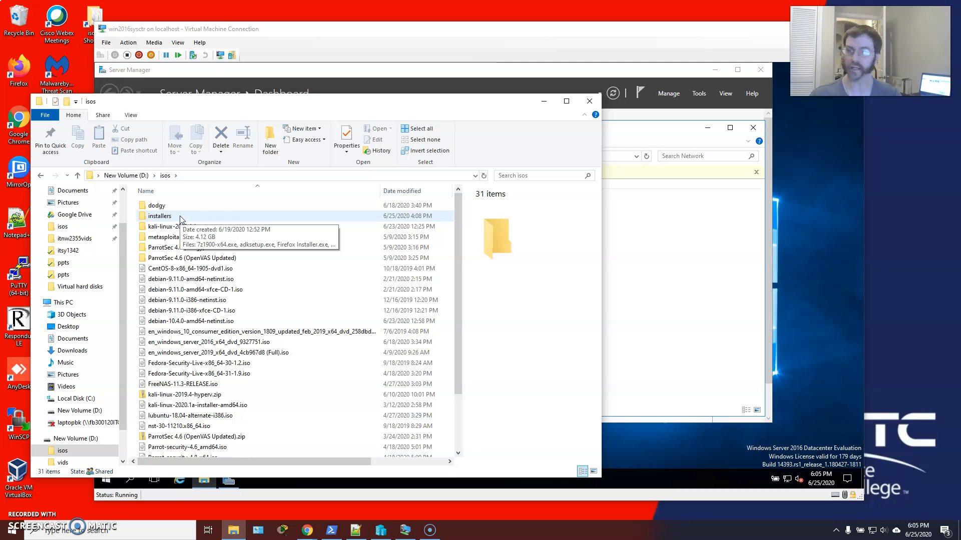
right_click(176, 217)
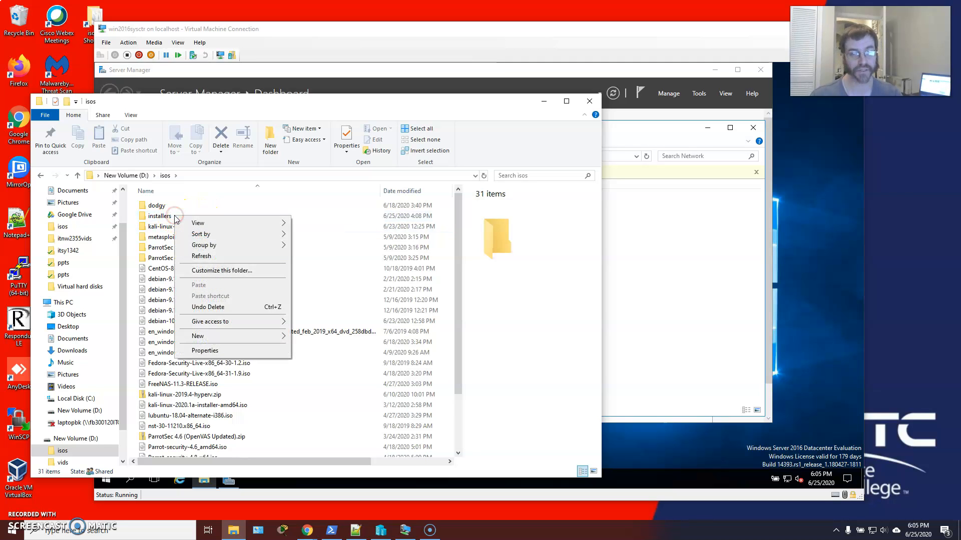
left_click(208, 350)
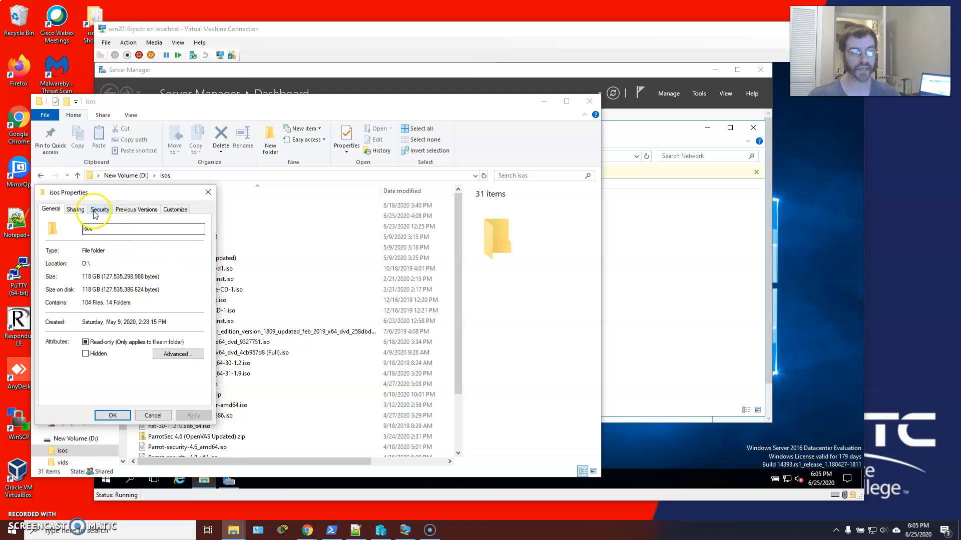
left_click(75, 209)
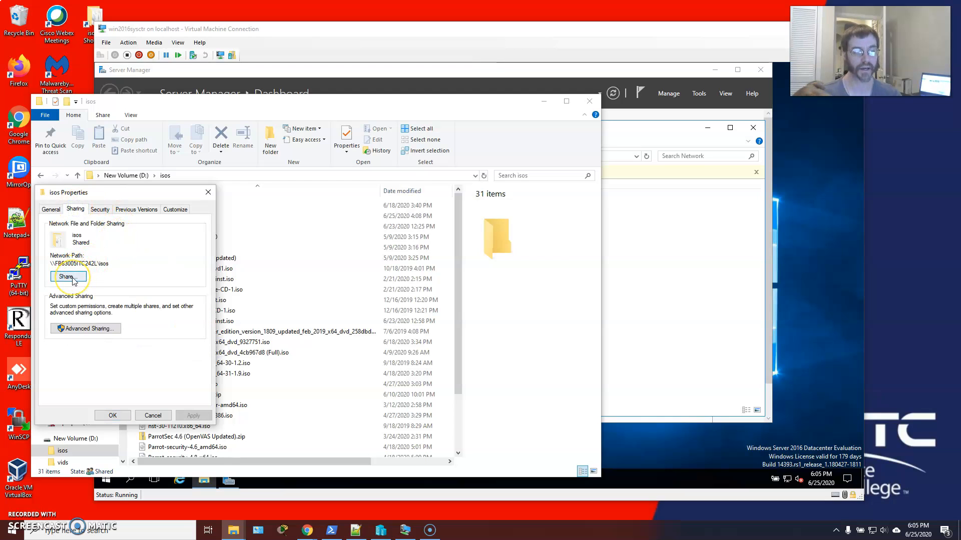
Check the share permission options for Everyone on the isos folder, leave them as set, and highlight the folder's network path.
left_click(70, 277)
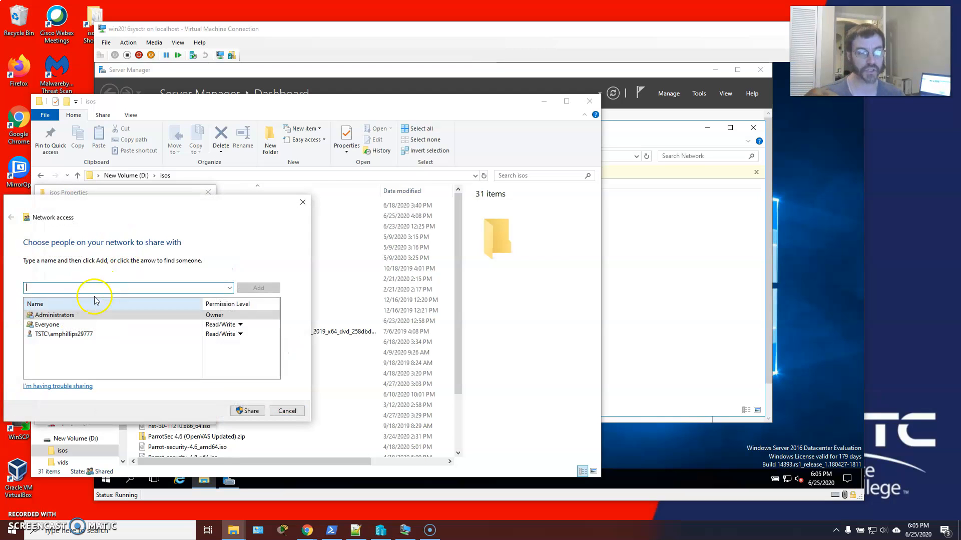
left_click(64, 326)
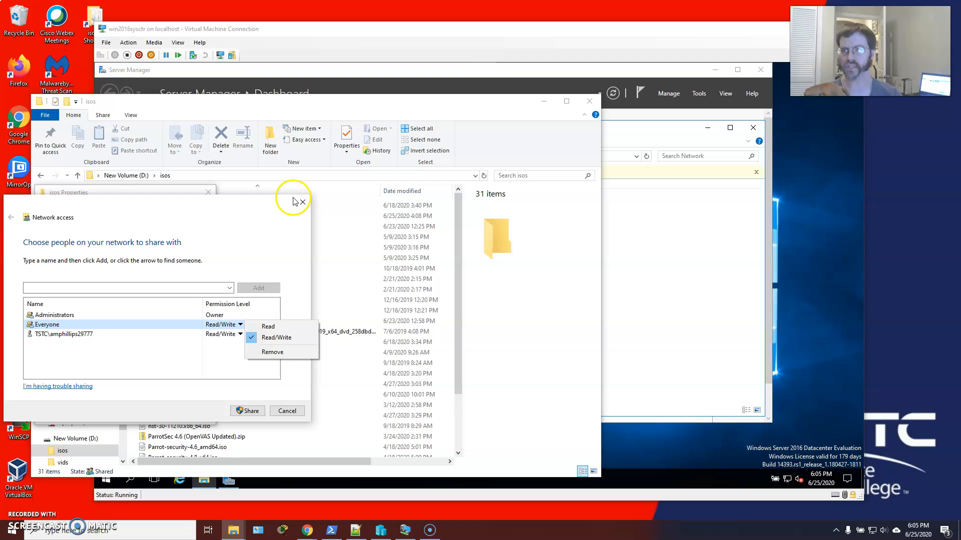
left_click(287, 411)
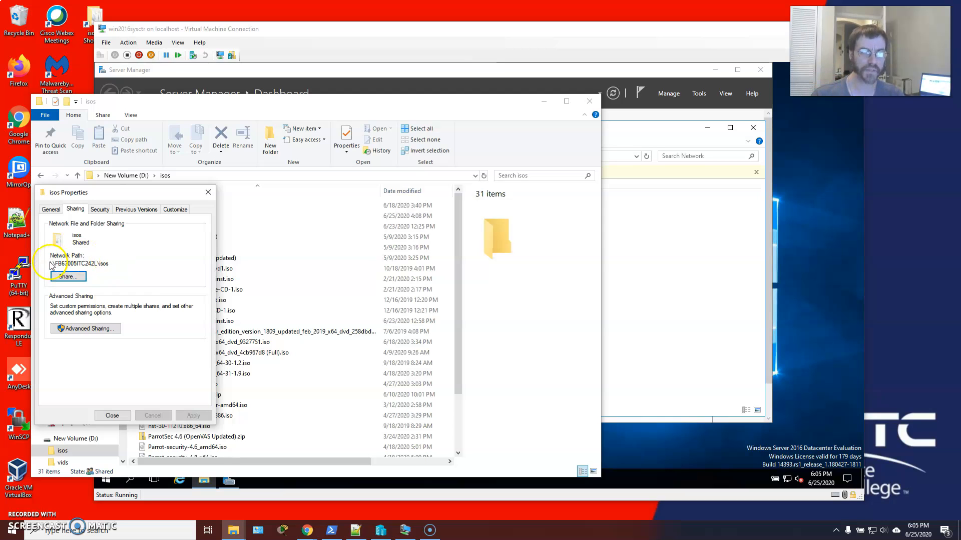
left_click_drag(111, 263, 46, 263)
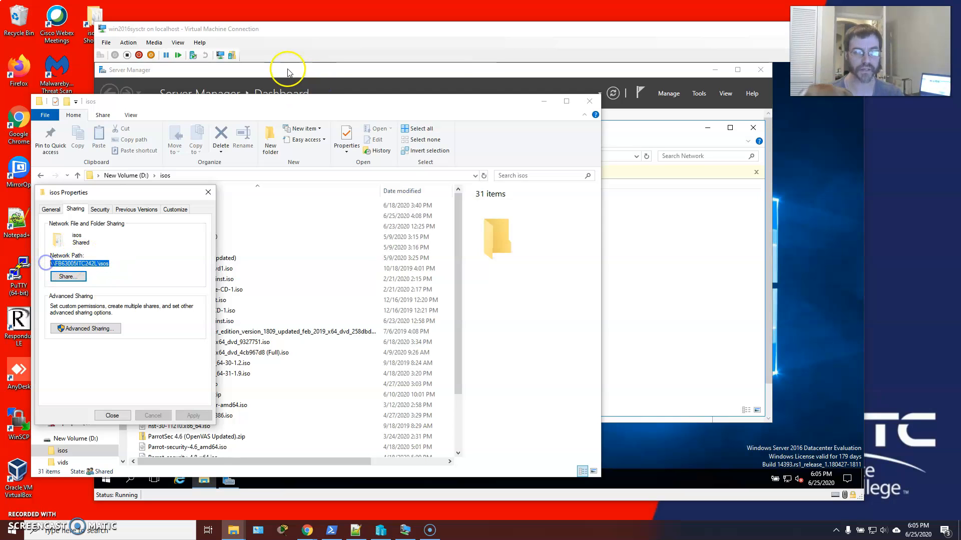
Switch to the win2016sysctr virtual machine, turn on network discovery and file sharing, and reload the Network location.
left_click(467, 68)
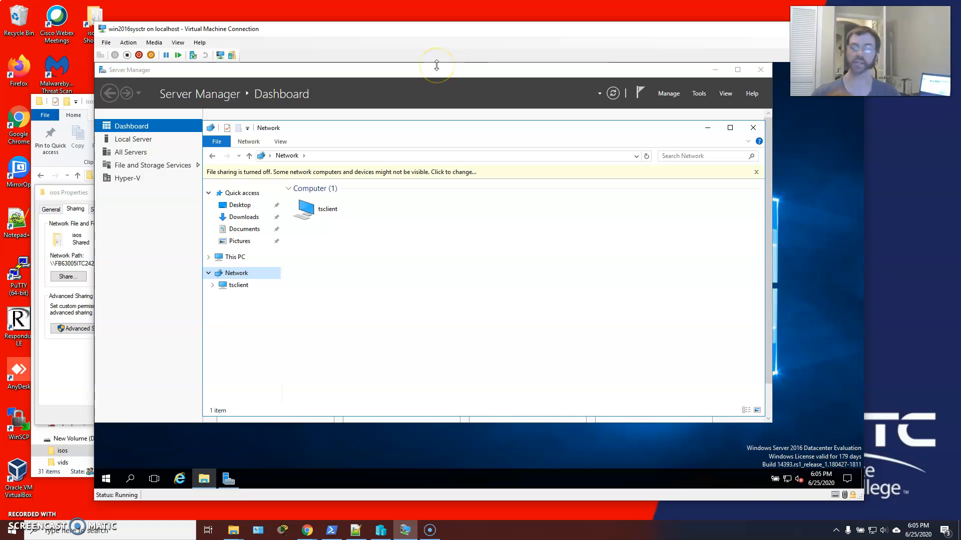
left_click(382, 173)
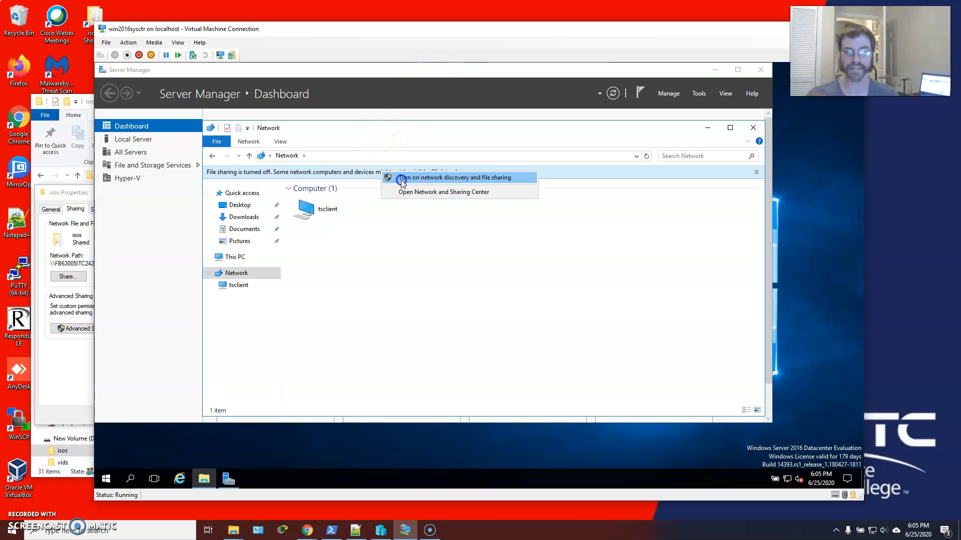
left_click(401, 180)
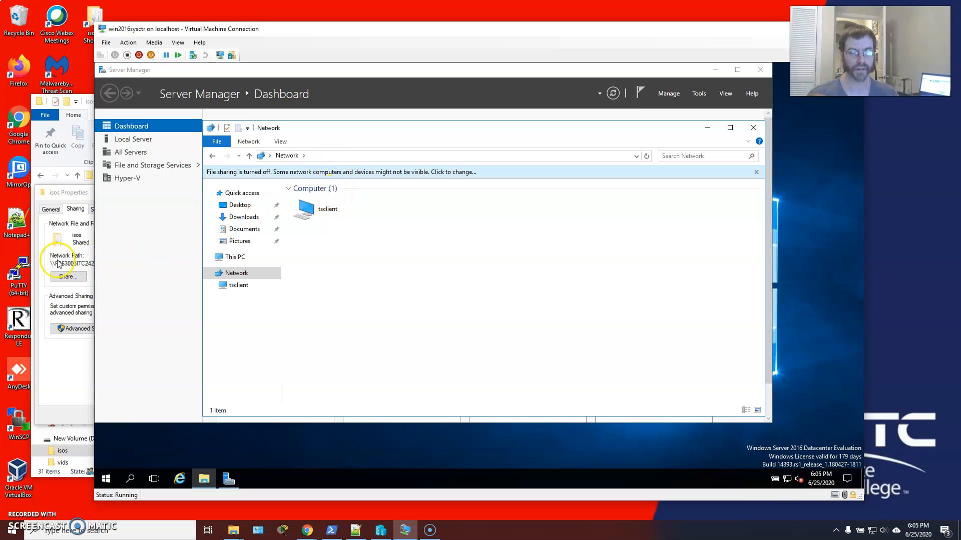
left_click(85, 256)
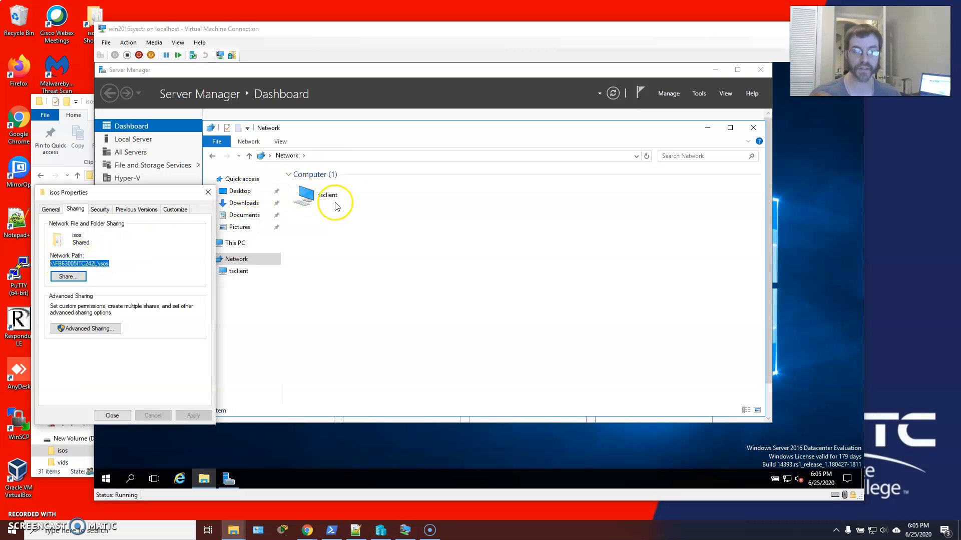
left_click(308, 278)
left_click(224, 259)
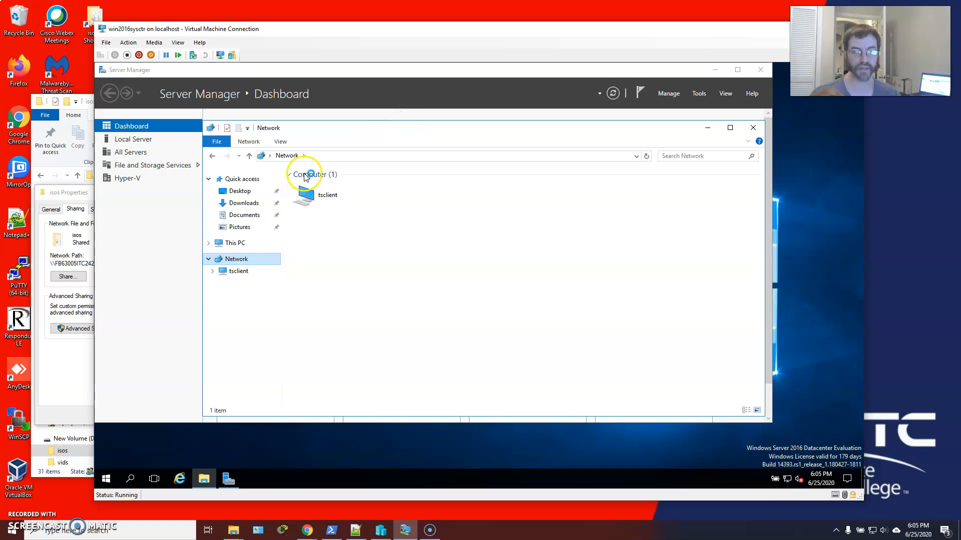
Connect to the network path \\fb63005itc242l\isos from the virtual machine's File Explorer.
left_click(314, 156)
left_click(312, 158)
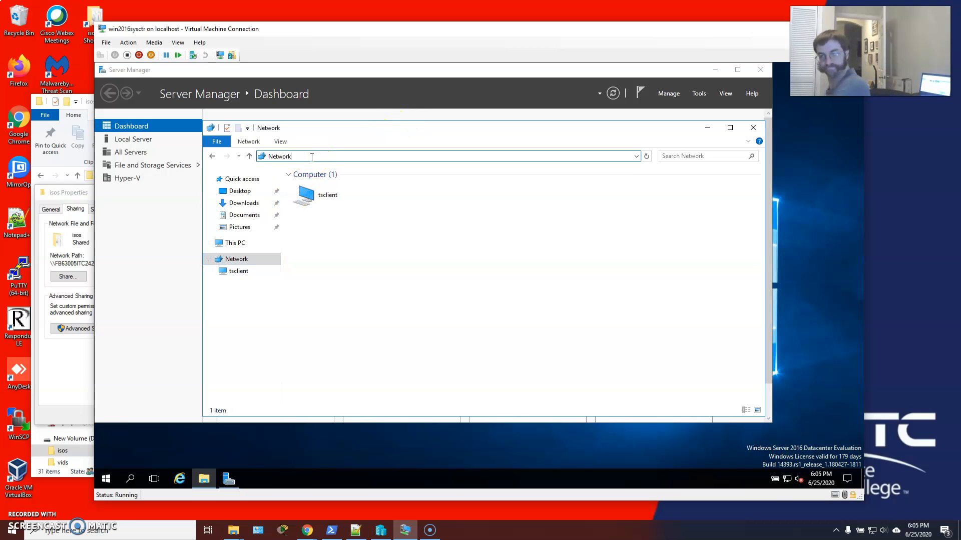
key("BackSpace")
key("BackSpace")
key("BackSpace")
key("BackSpace")
key("BackSpace")
key("BackSpace")
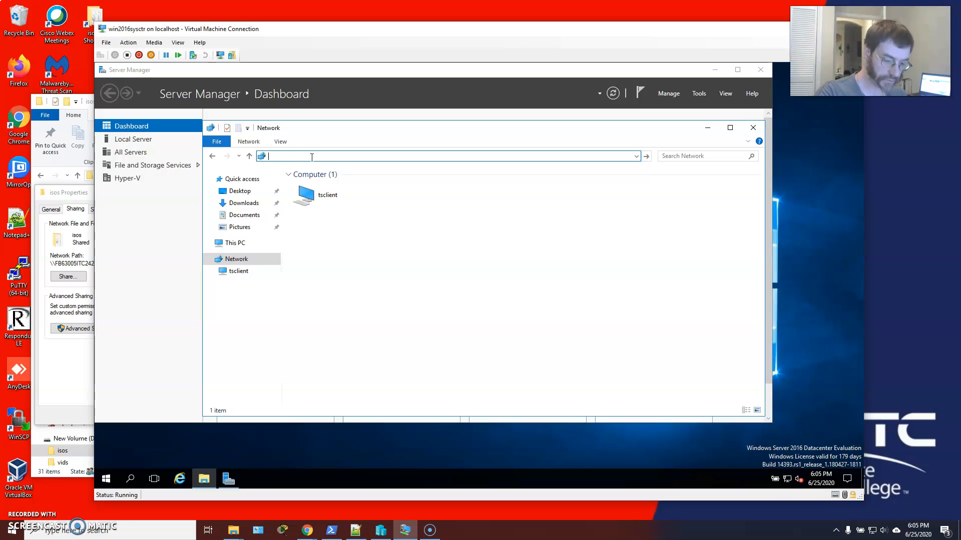
type("\\\\fb6")
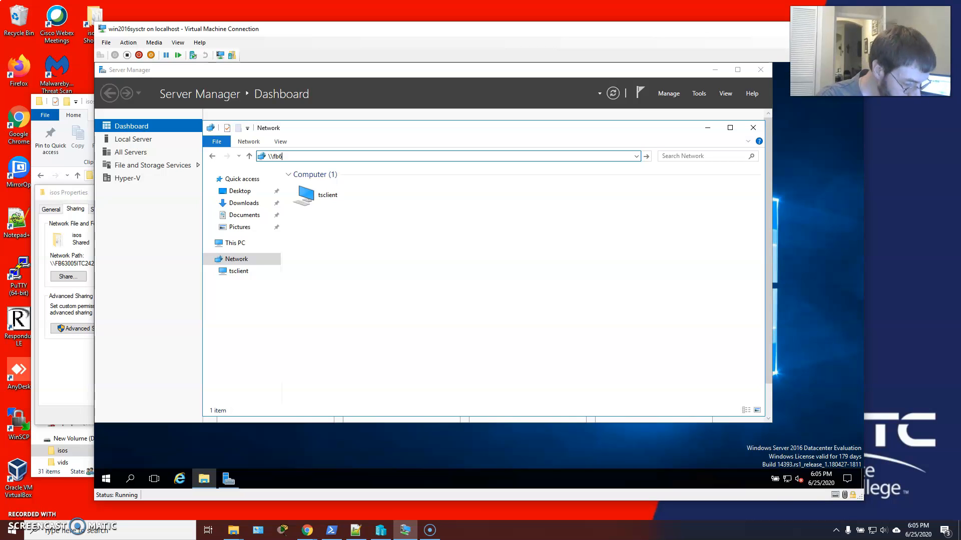
type("3005itc242")
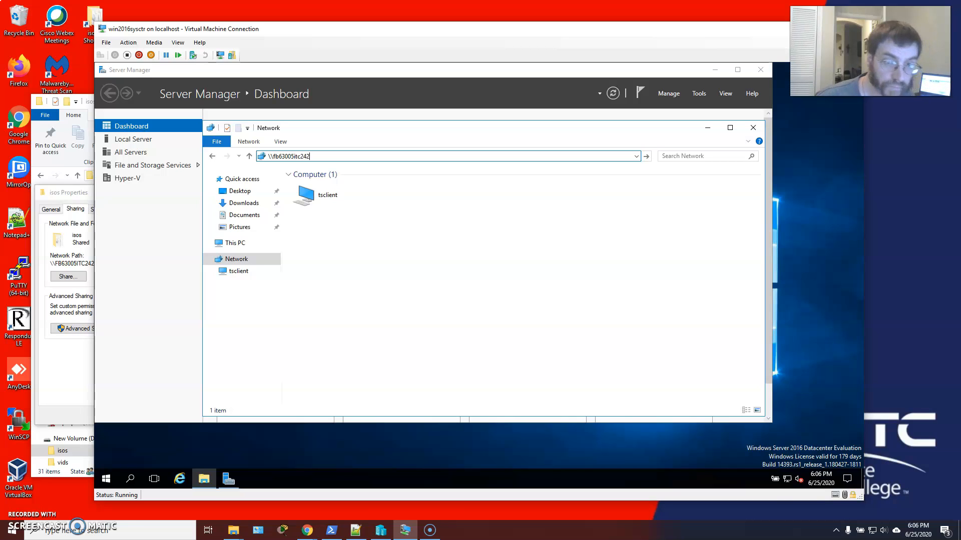
type("\\")
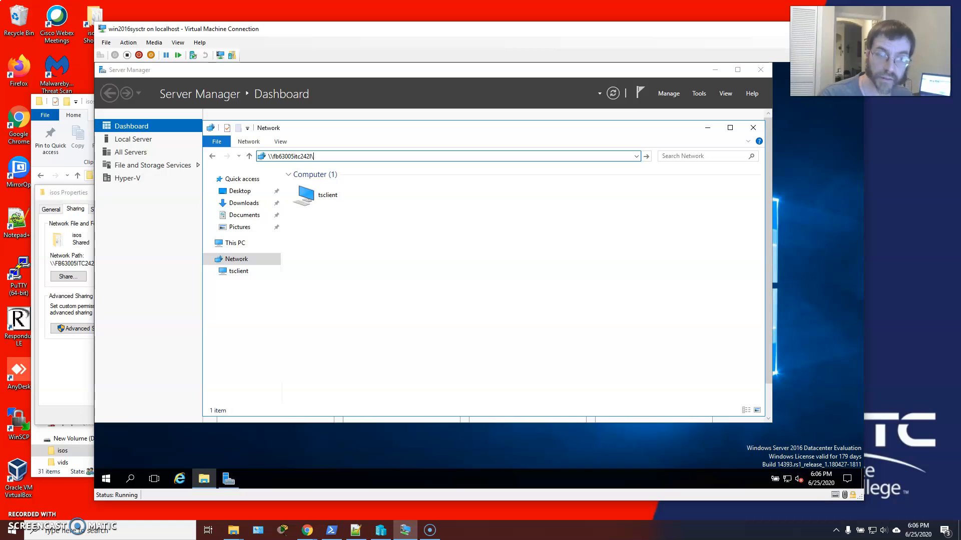
type("isos")
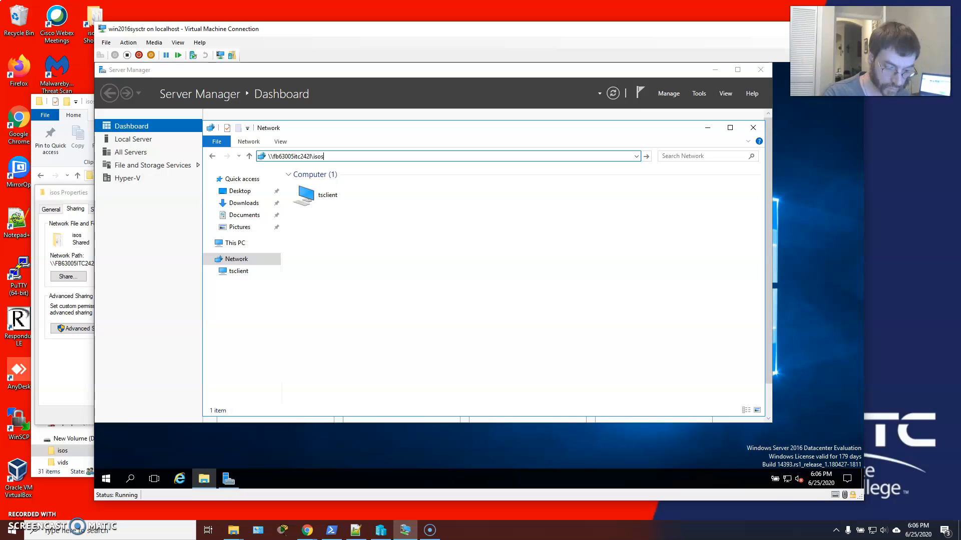
key("Return")
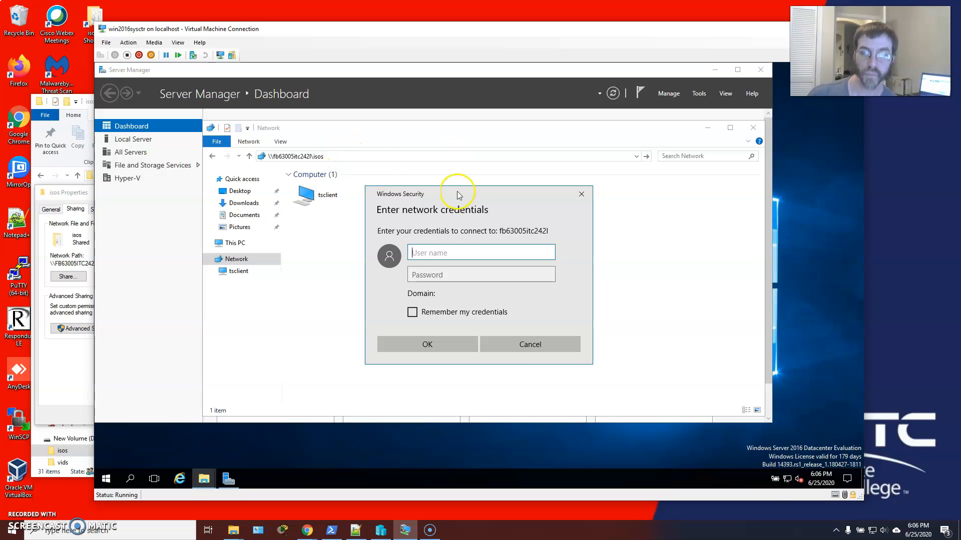
Enter the account's user name without a domain prefix in the network credentials.
left_click(446, 254)
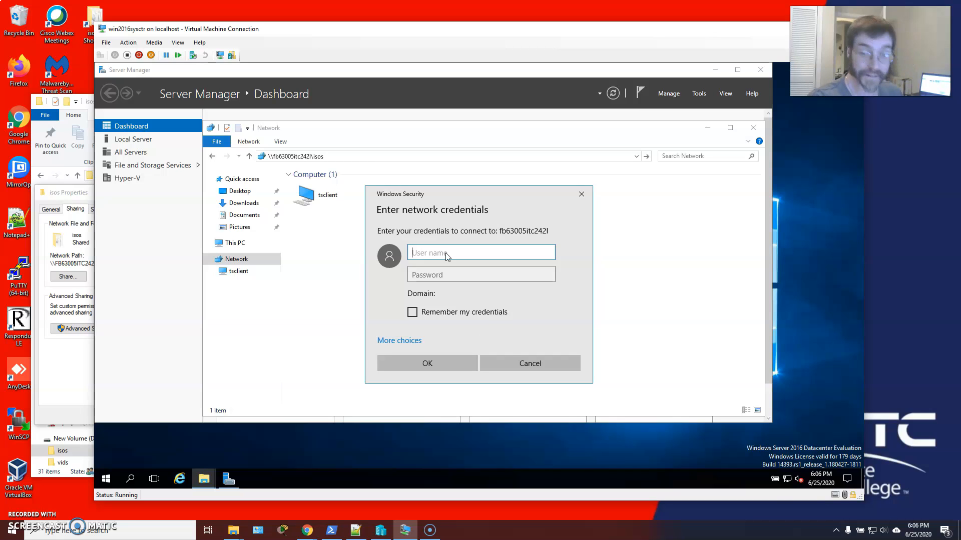
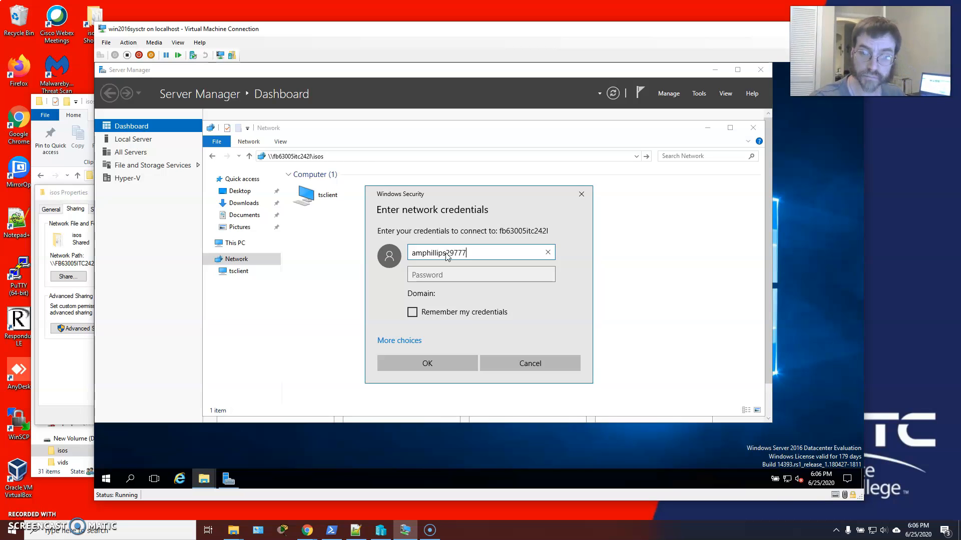
Enter the account password and try to sign in to the isos share.
key("Tab")
type("*********")
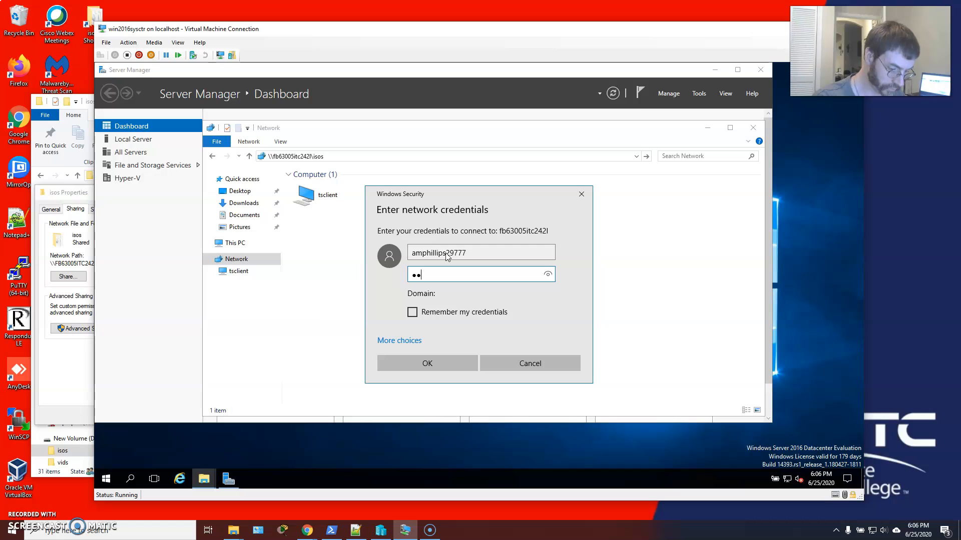
type("****")
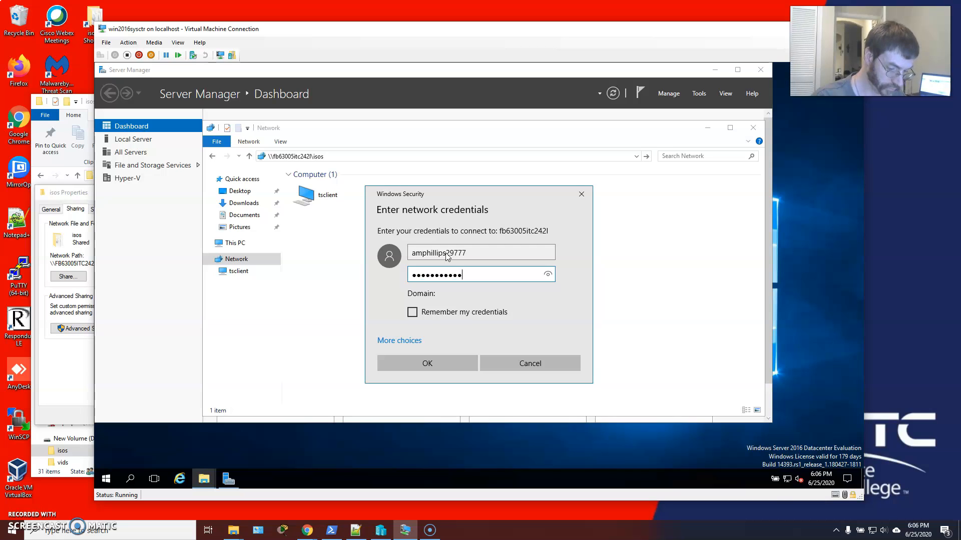
left_click(424, 363)
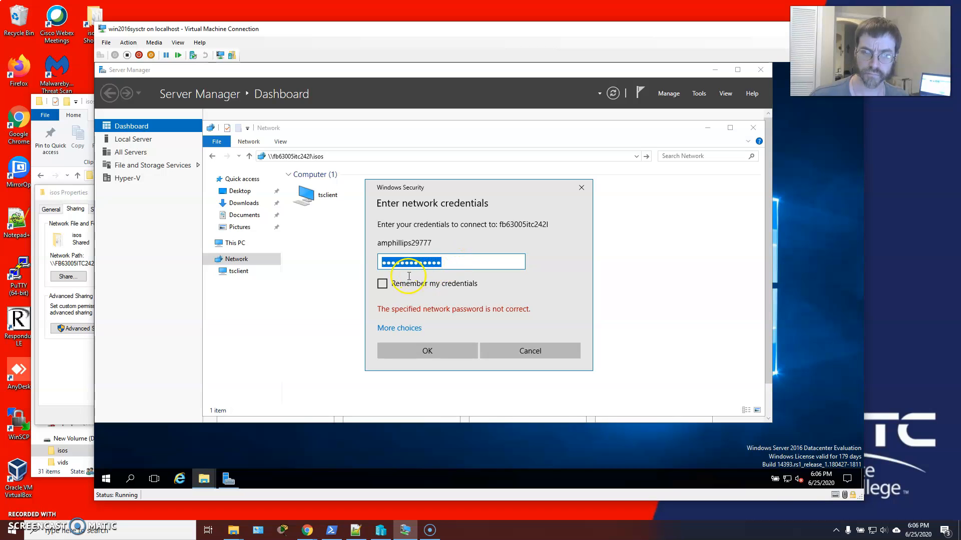
left_click(455, 263)
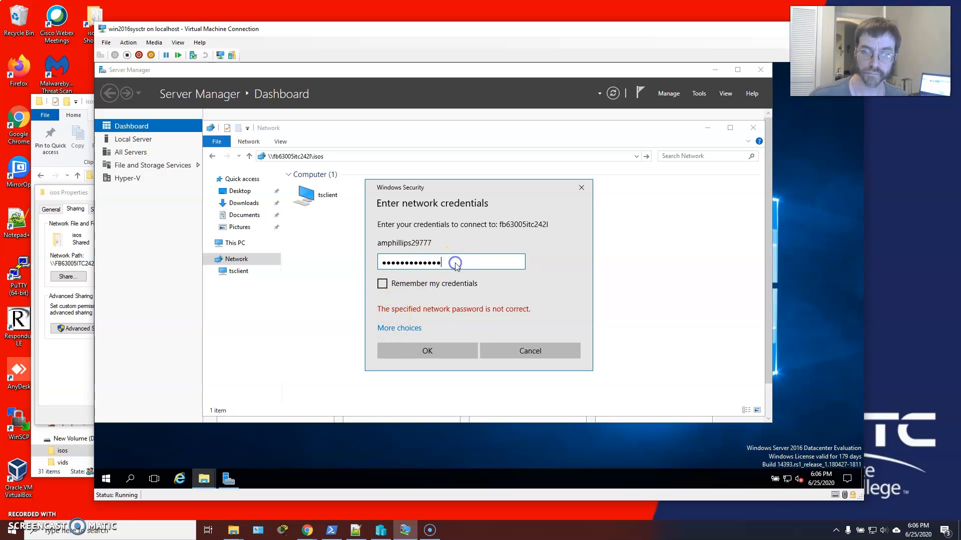
Choose to sign in with a different account and enter its user name prefixed with the tstc domain.
left_click(394, 328)
left_click(416, 380)
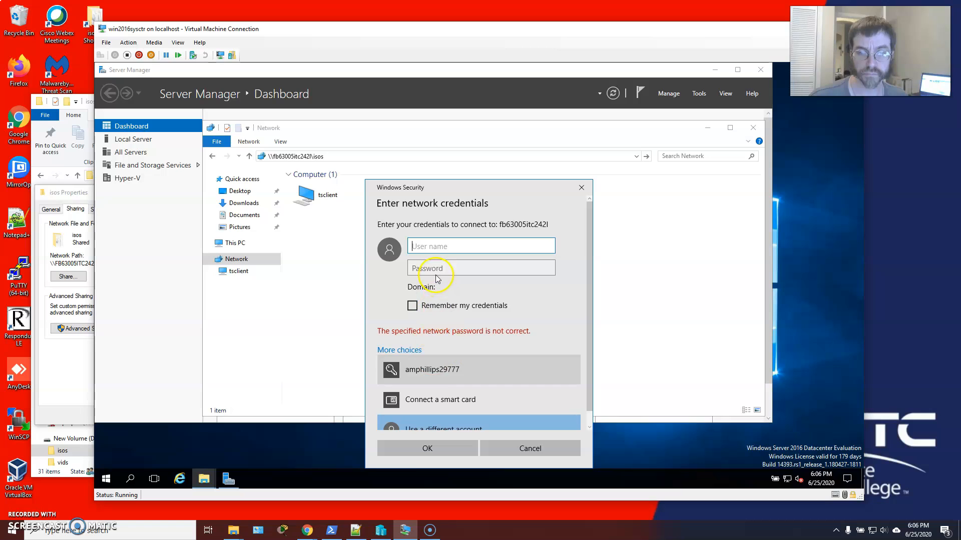
type("st")
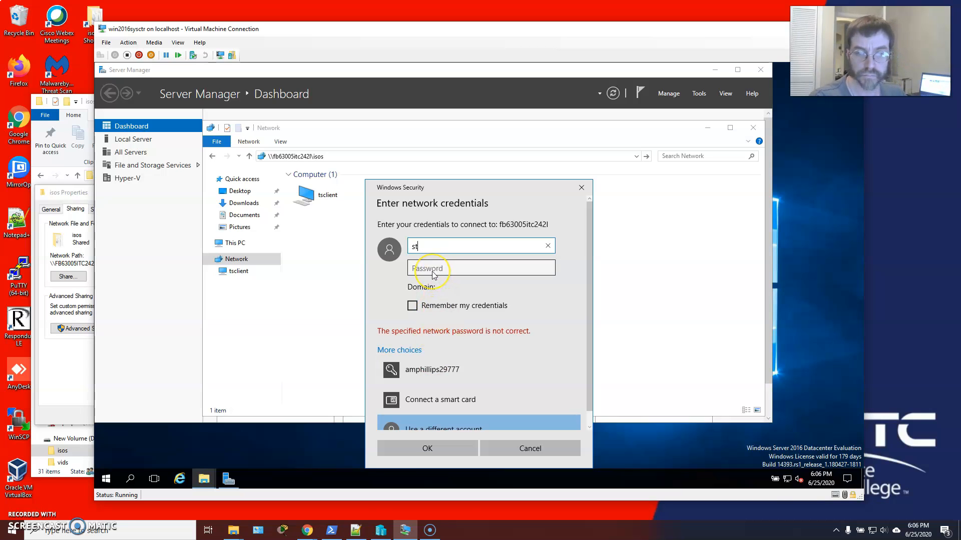
key("BackSpace")
key("BackSpace")
type("ttst")
key("BackSpace")
key("BackSpace")
key("BackSpace")
type("tstc")
key("BackSpace")
key("BackSpace")
key("BackSpace")
key("BackSpace")
type("st")
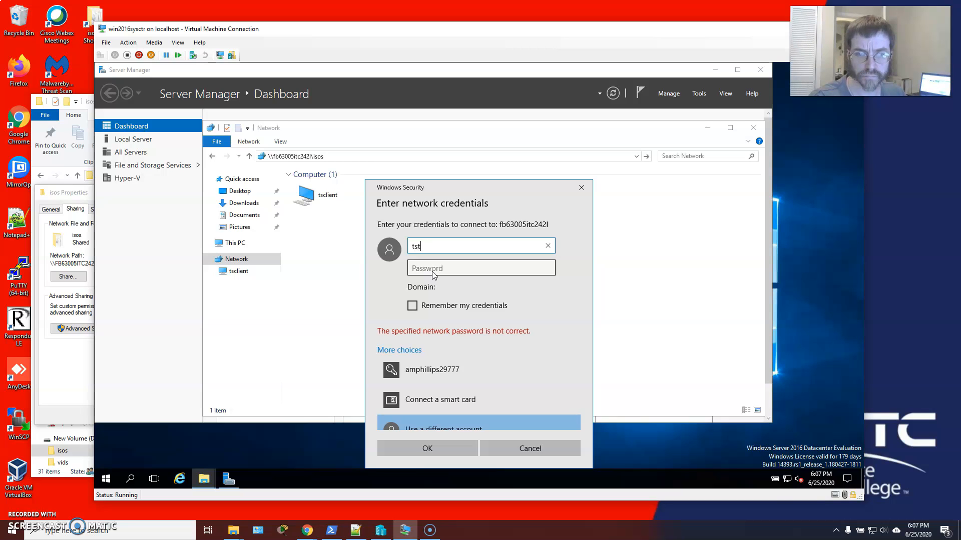
type("c\\")
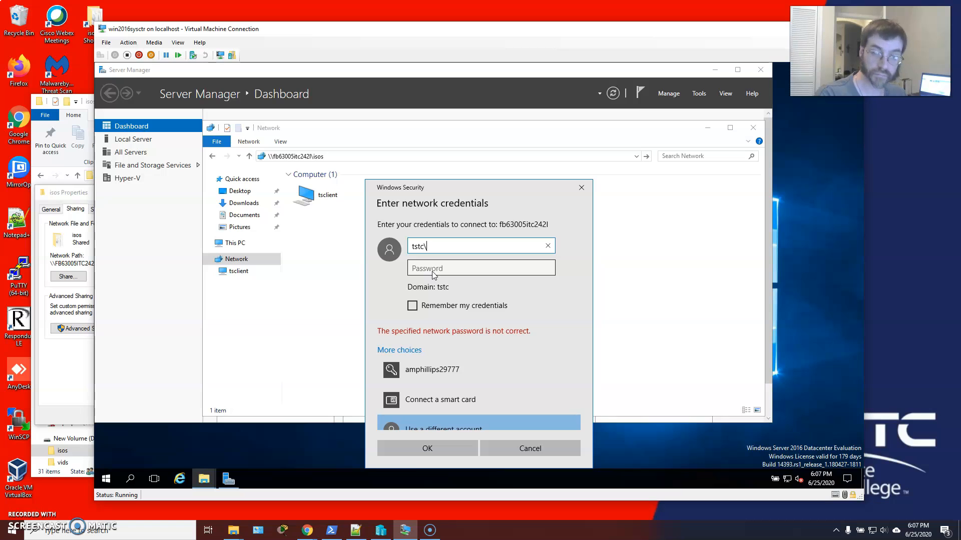
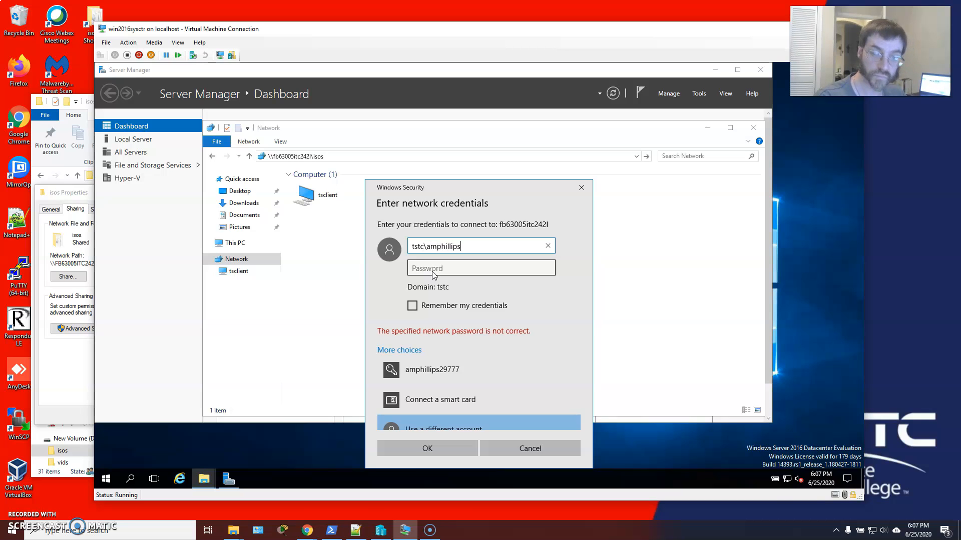
Enter the domain account's password and sign in to the isos share.
key("Tab")
type("Pa")
type("•••••••••••")
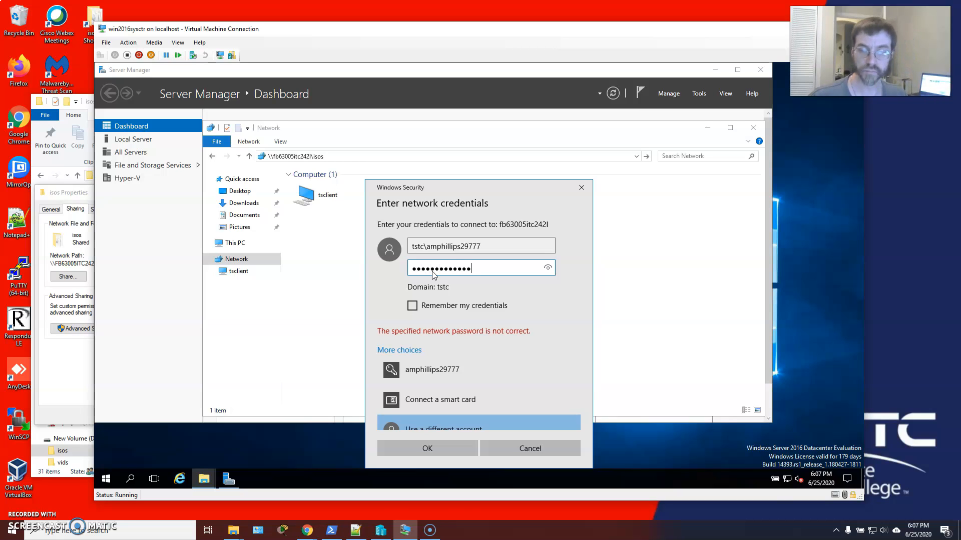
key("Return")
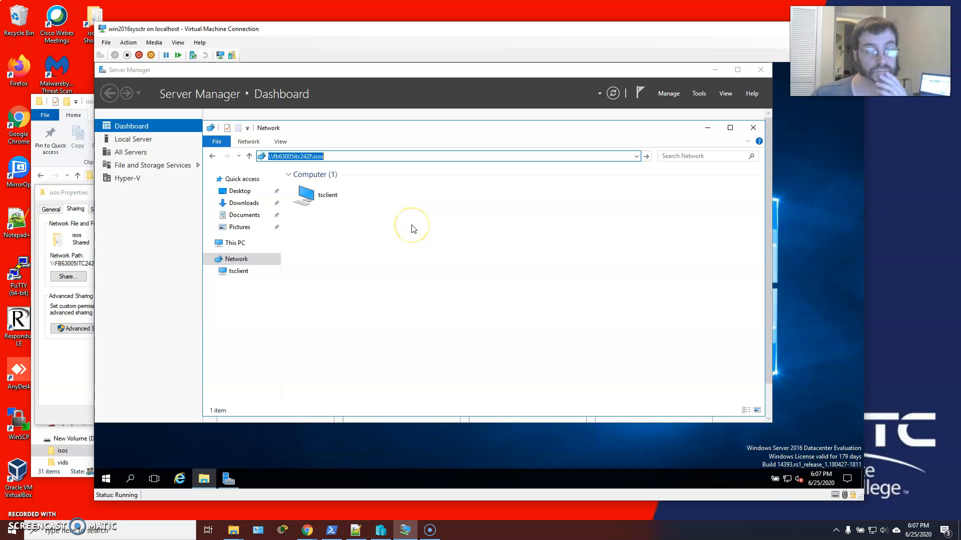
left_click(393, 218)
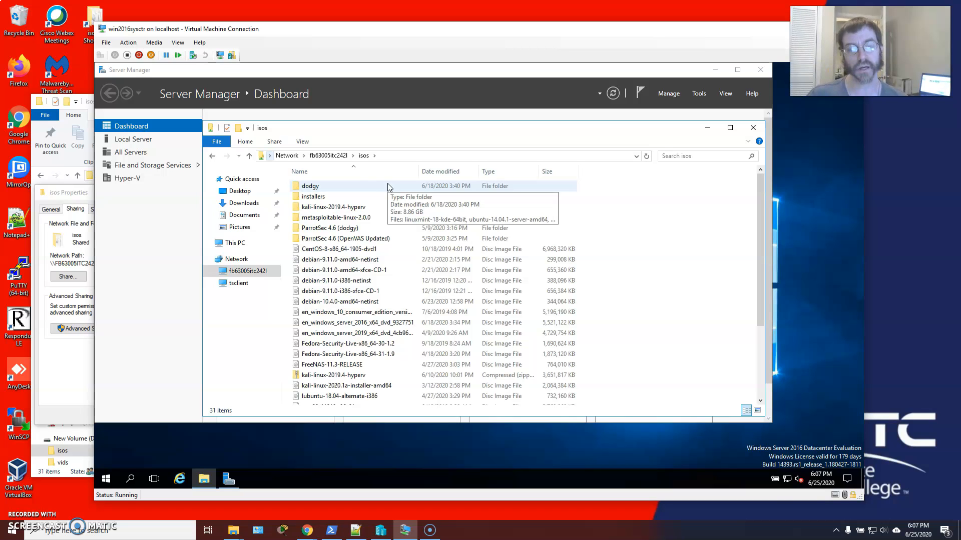
Copy the installers folder from the isos network share to the clipboard.
left_click(330, 200)
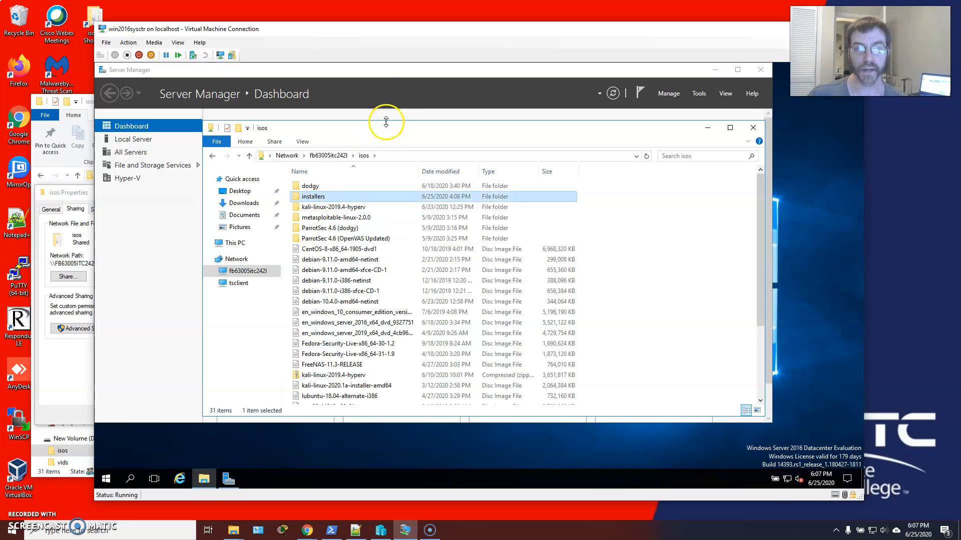
left_click(321, 196)
double_click(321, 197)
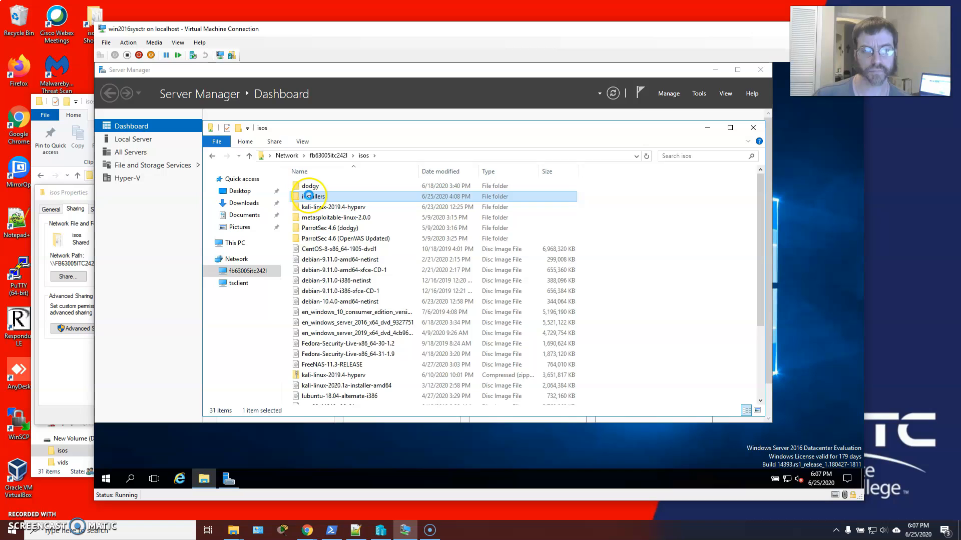
right_click(308, 196)
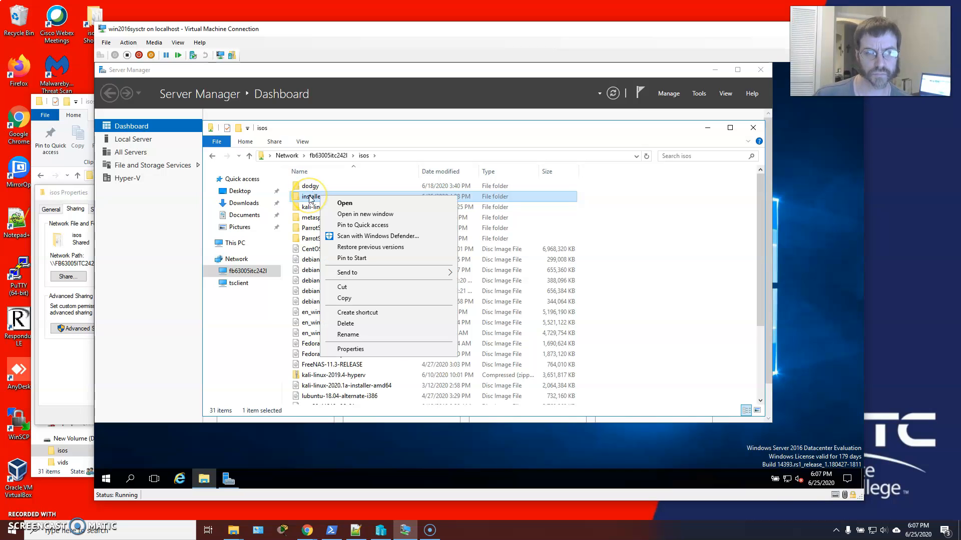
left_click(345, 299)
Paste the installers folder into the virtual machine's Documents folder, and expand the transfer details in a progress window moved clear of the file list.
left_click(245, 216)
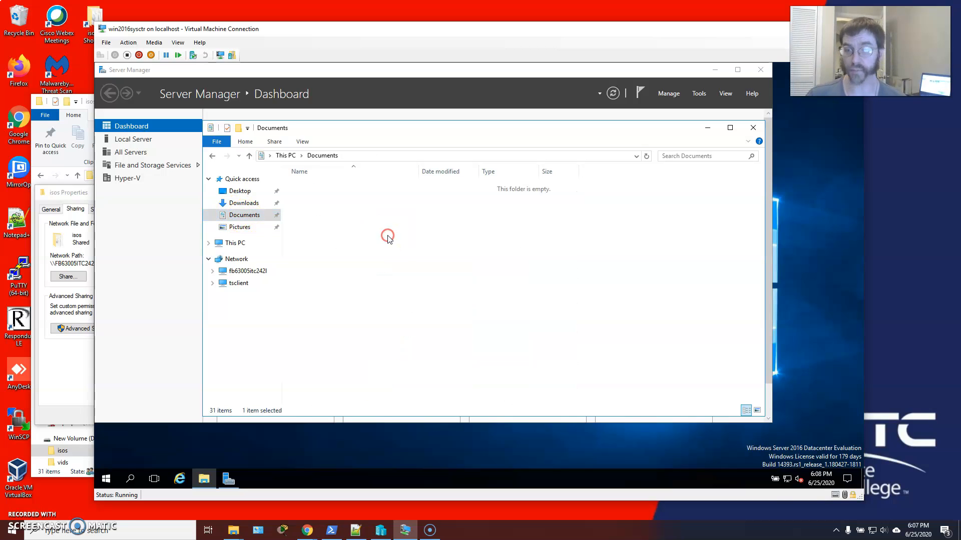
right_click(389, 238)
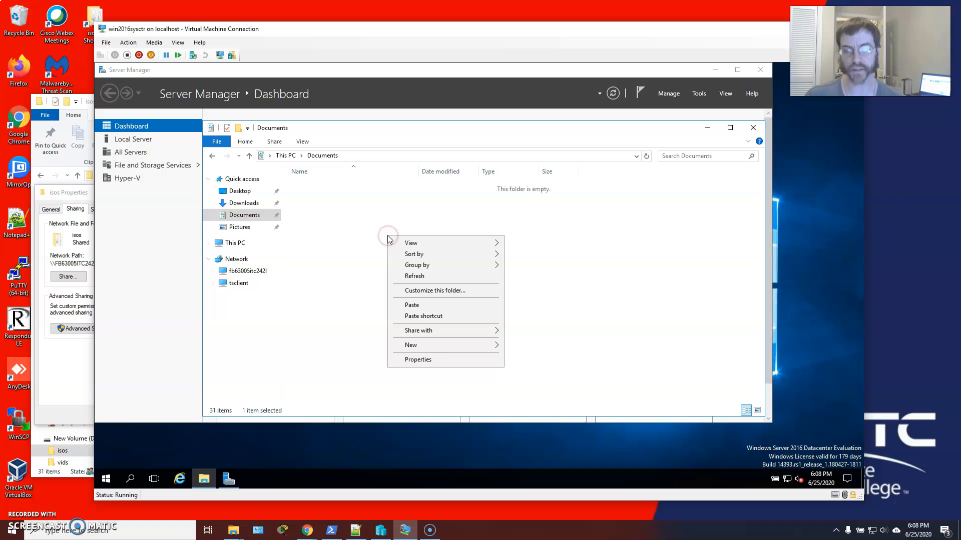
left_click(437, 305)
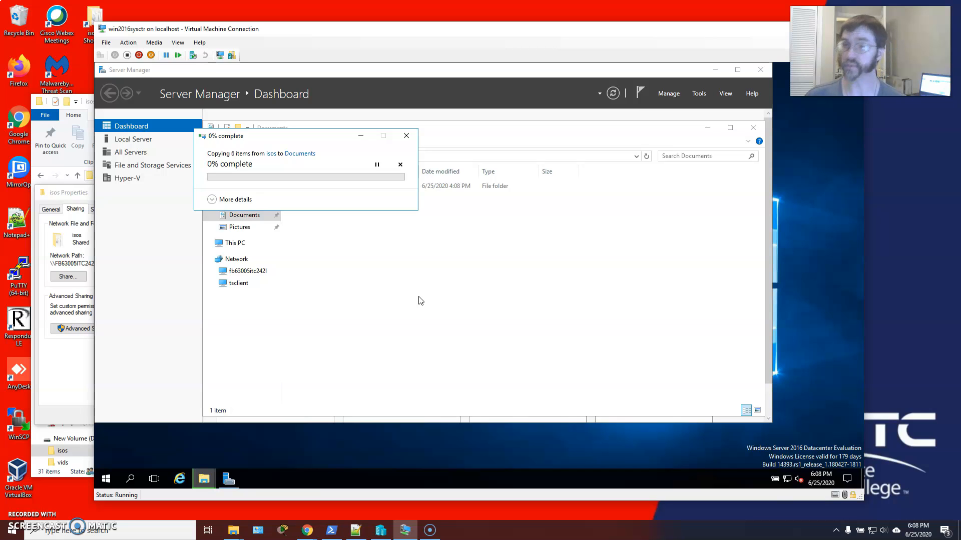
left_click(212, 200)
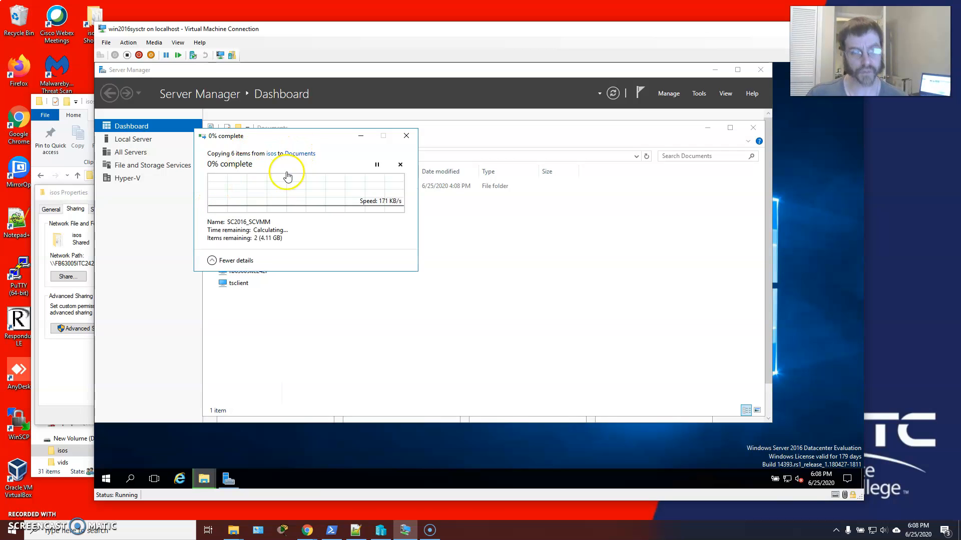
left_click_drag(301, 140, 579, 244)
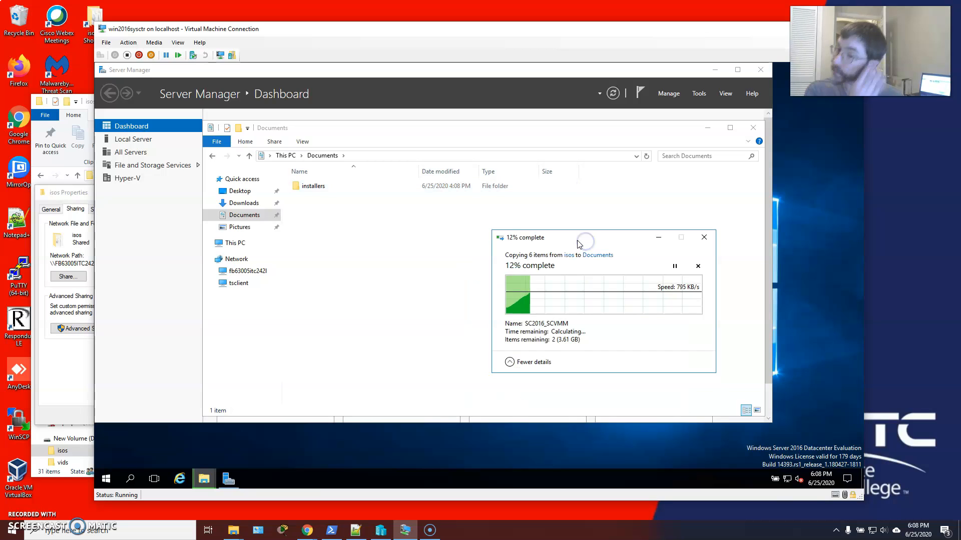